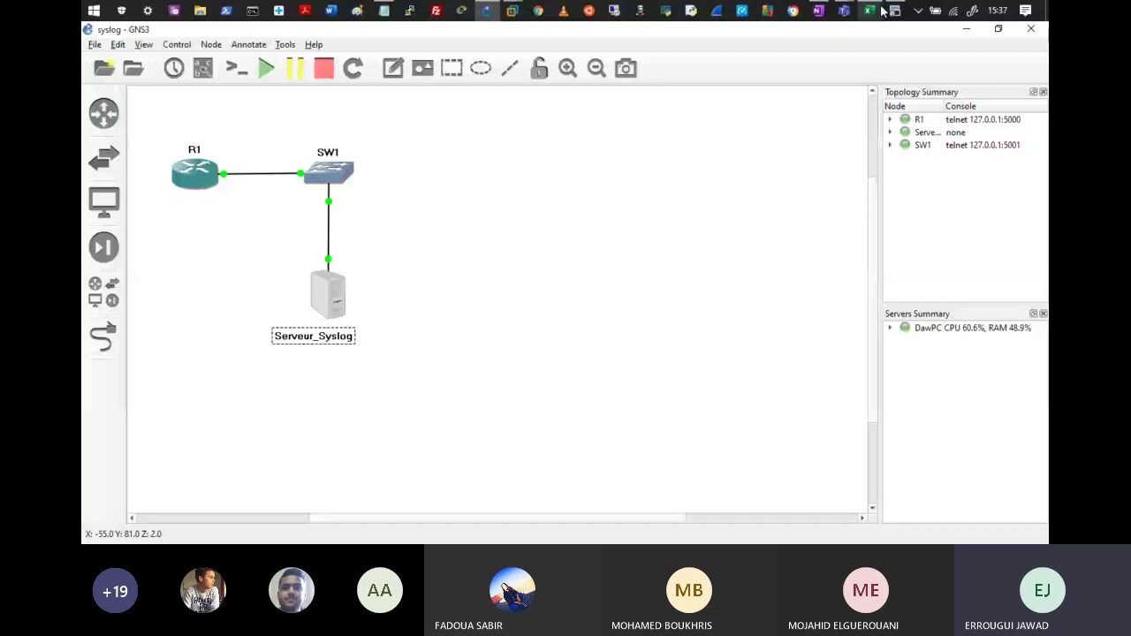
Step: Show the interface labels on the links of the syslog topology
left_click(892, 11)
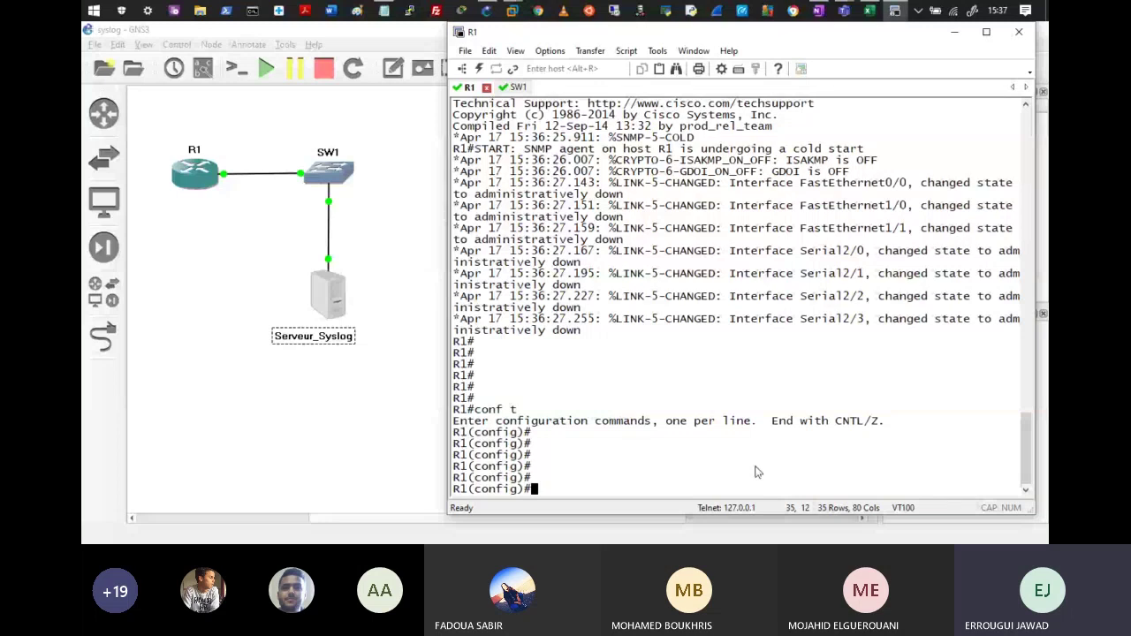
left_click(202, 69)
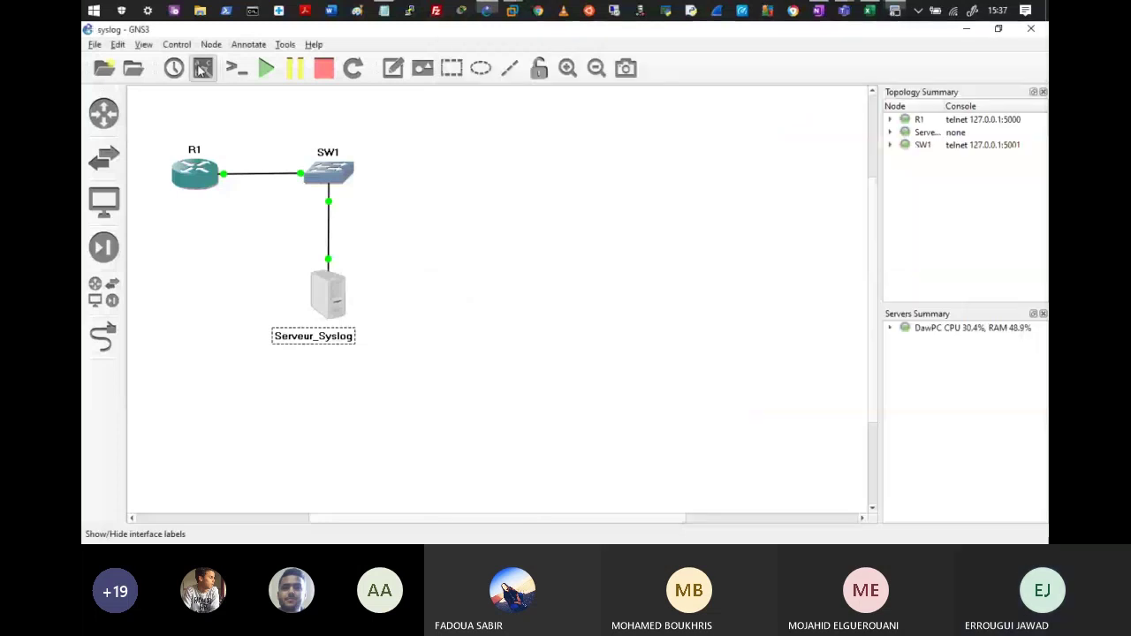
left_click(203, 69)
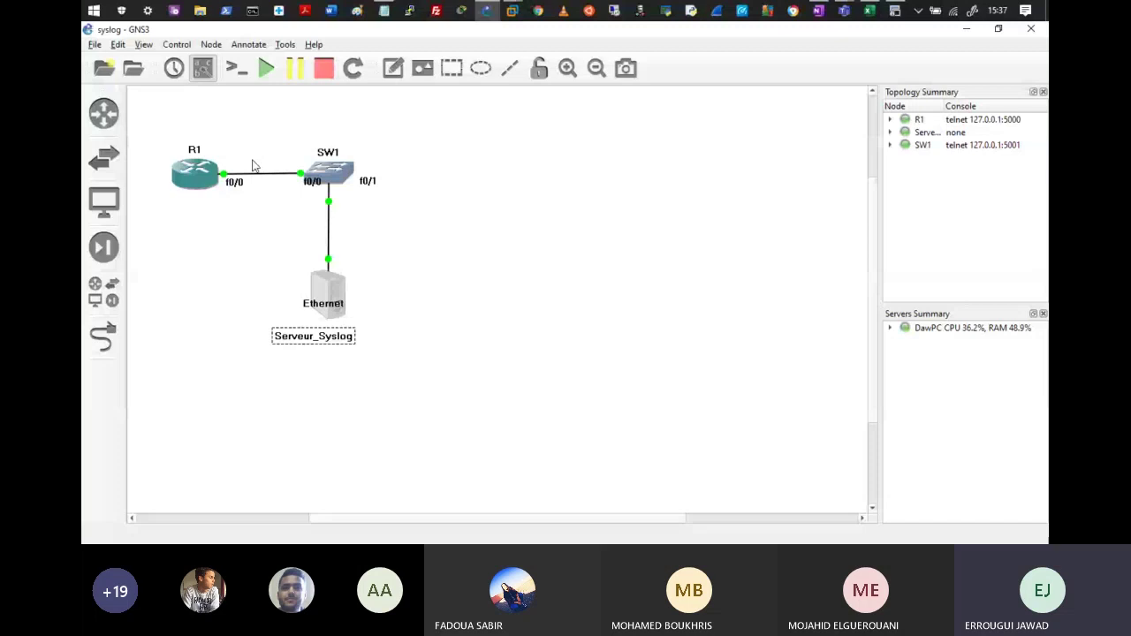
Step: Switch to R1's console, enter interface f0/0 configuration mode and begin the ip add command
key("alt+Tab")
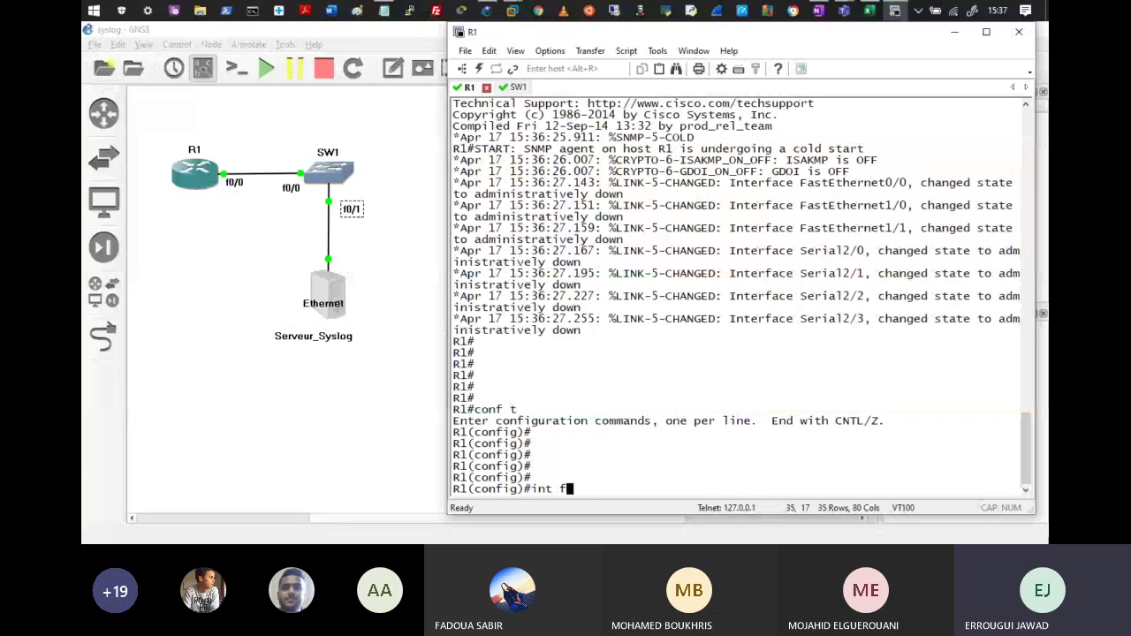
type("0/0")
key("Return")
type("ip add")
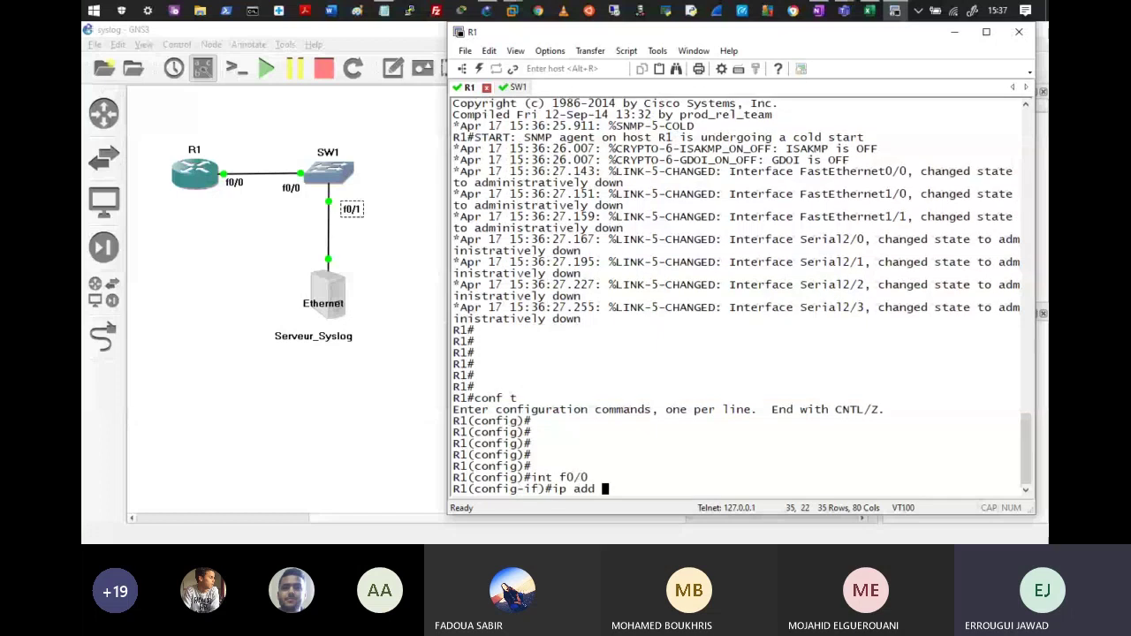
Step: Remove the link between SW1 and Serveur_Syslog, and replace the server's Ethernet interface with VMware Network Adapter VMnet2
left_click(331, 287)
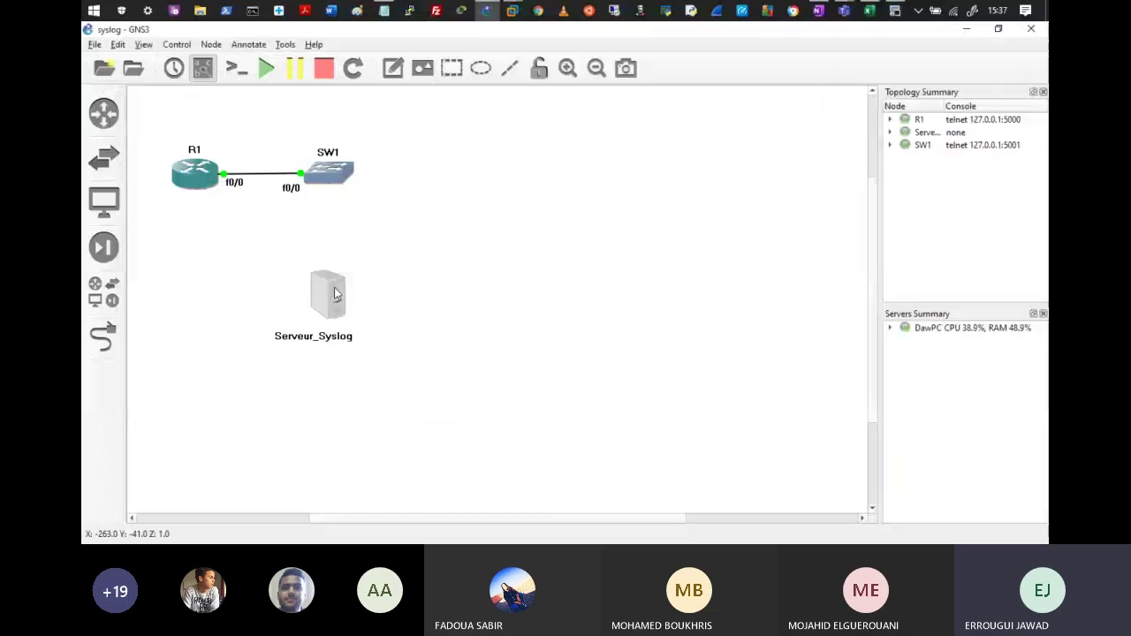
right_click(337, 292)
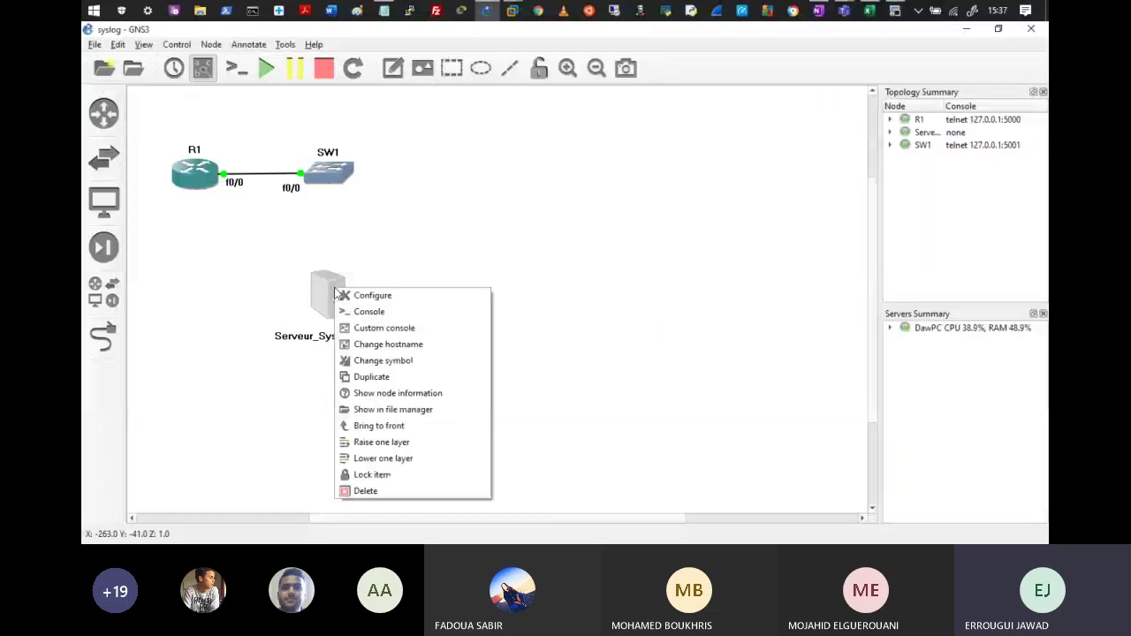
left_click(365, 298)
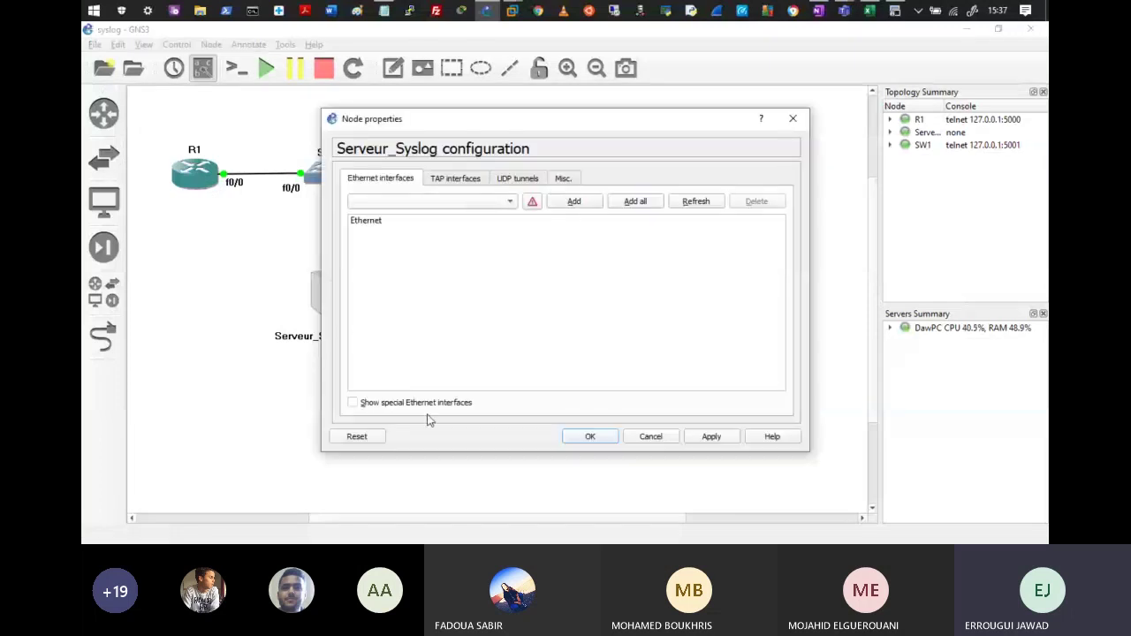
left_click(432, 402)
left_click(574, 201)
left_click(442, 221)
left_click(756, 201)
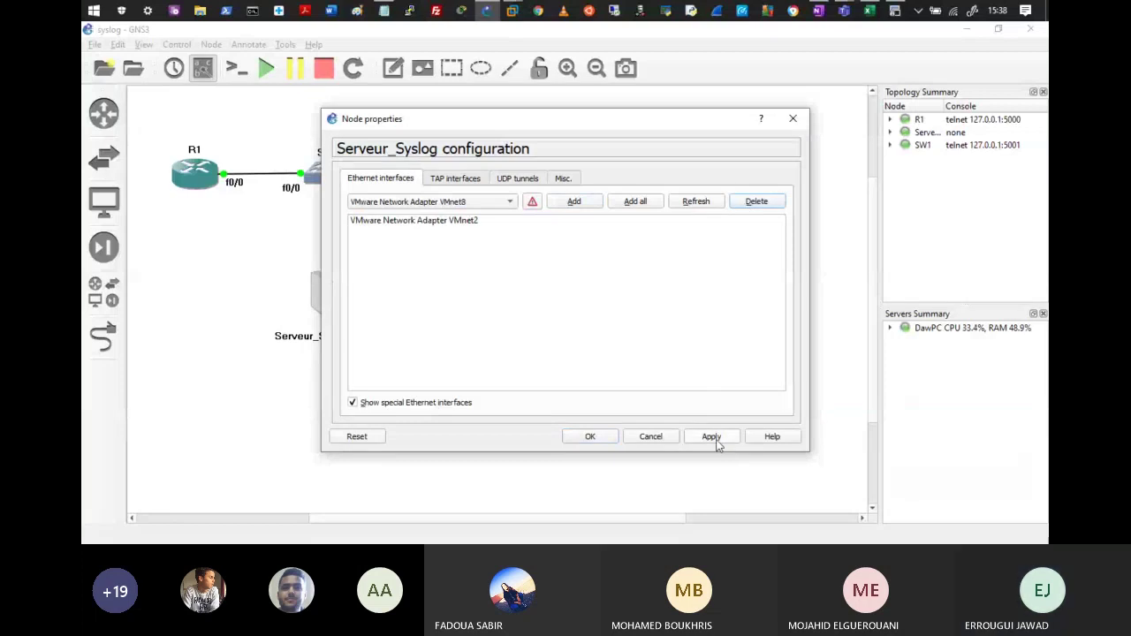
left_click(718, 444)
left_click(589, 438)
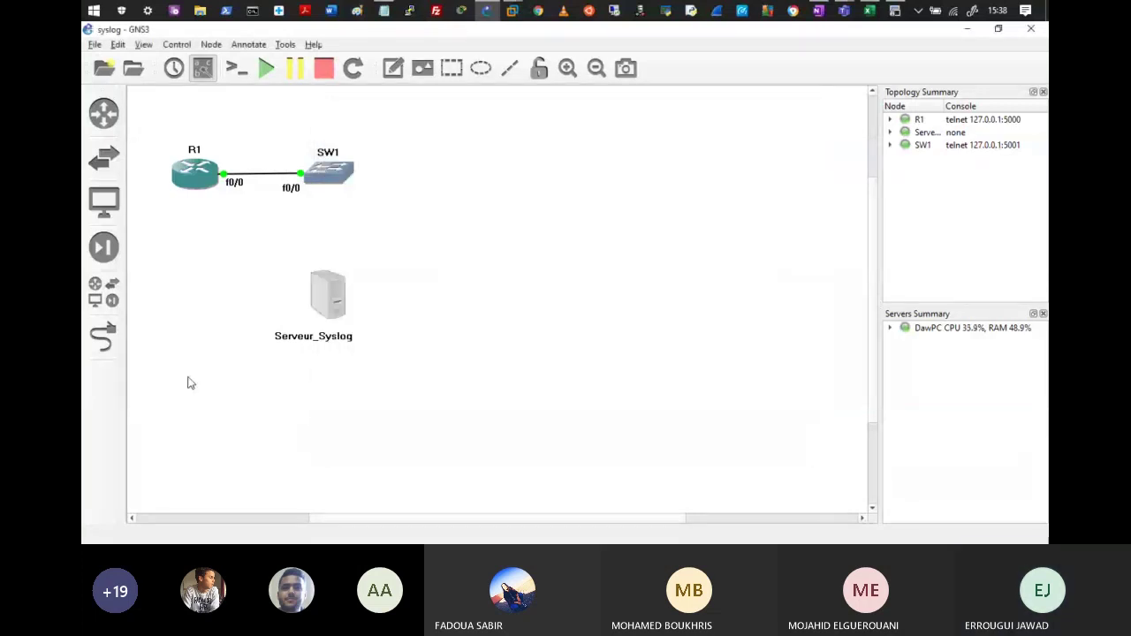
Step: Link Serveur_Syslog's VMnet2 adapter to SW1's f0/1 port and move the adapter label below the server name
left_click(103, 336)
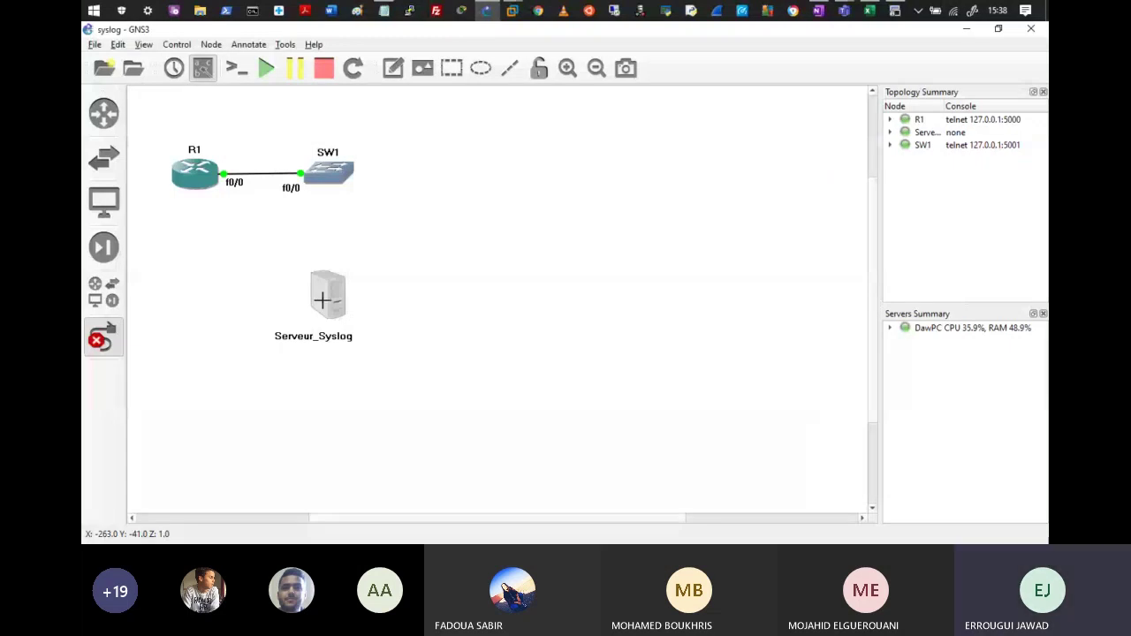
left_click(324, 301)
left_click(381, 281)
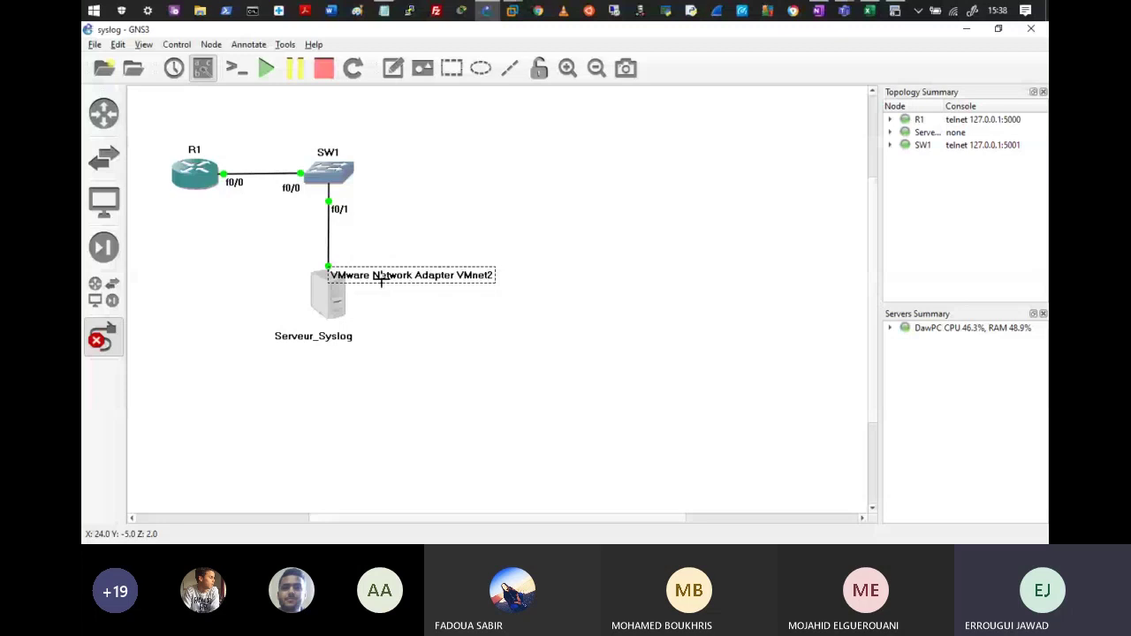
left_click_drag(382, 279, 306, 376)
Step: In R1's console, assign 192.168.2.1 255.255.255.0 to interface f0/0 and enable it with no shut
key("alt+Tab")
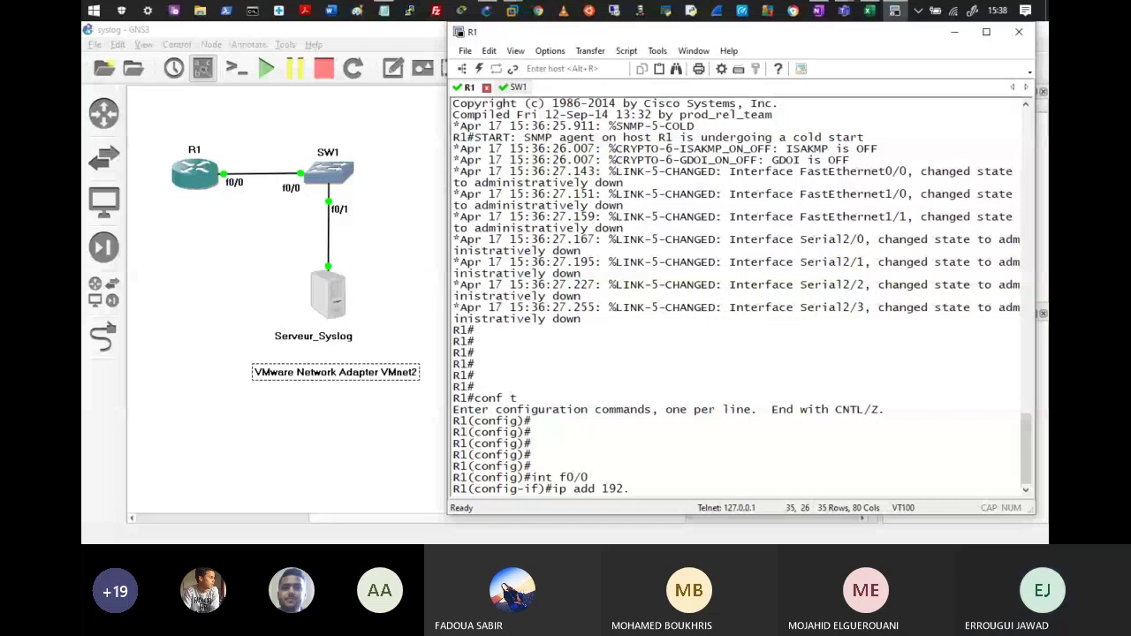
type("168.2.1 255.255.255.0")
key("Return")
type("no shut")
key("Return")
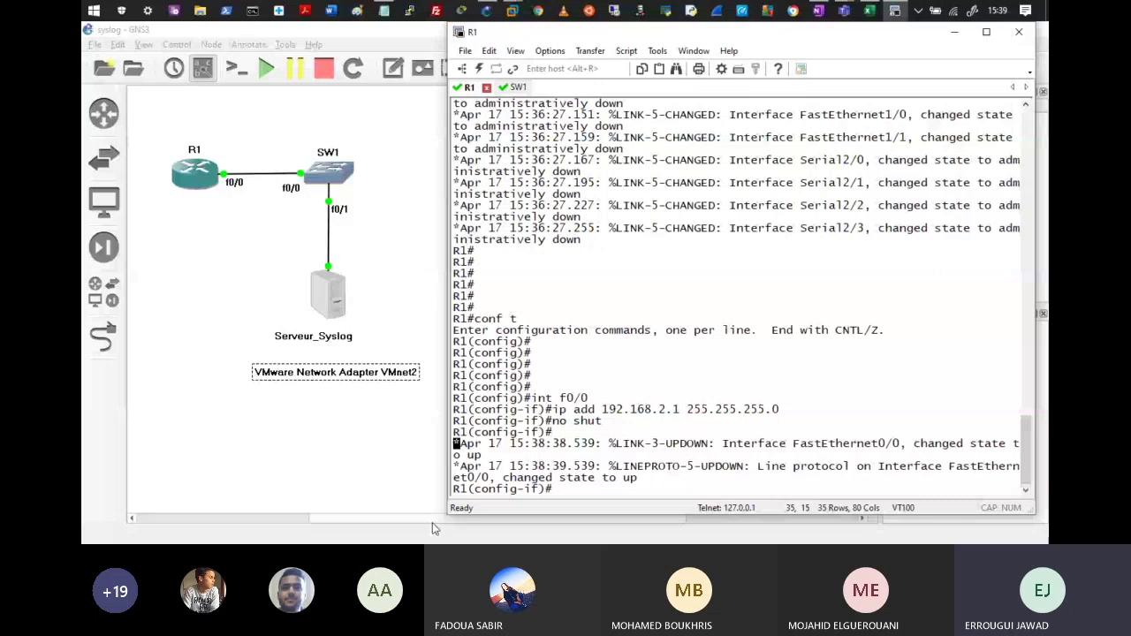
Step: Examine the date, time, milliseconds, facility and severity level of the FastEthernet0/0 link log message on R1
double_click(470, 443)
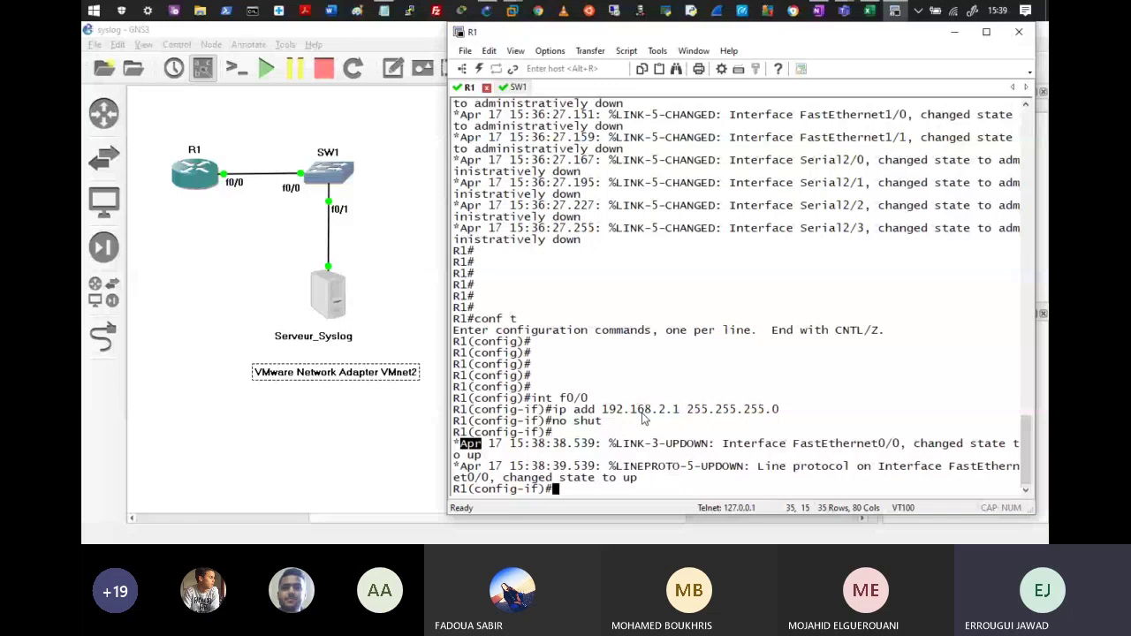
mouse_move(998, 18)
left_click_drag(454, 443, 460, 451)
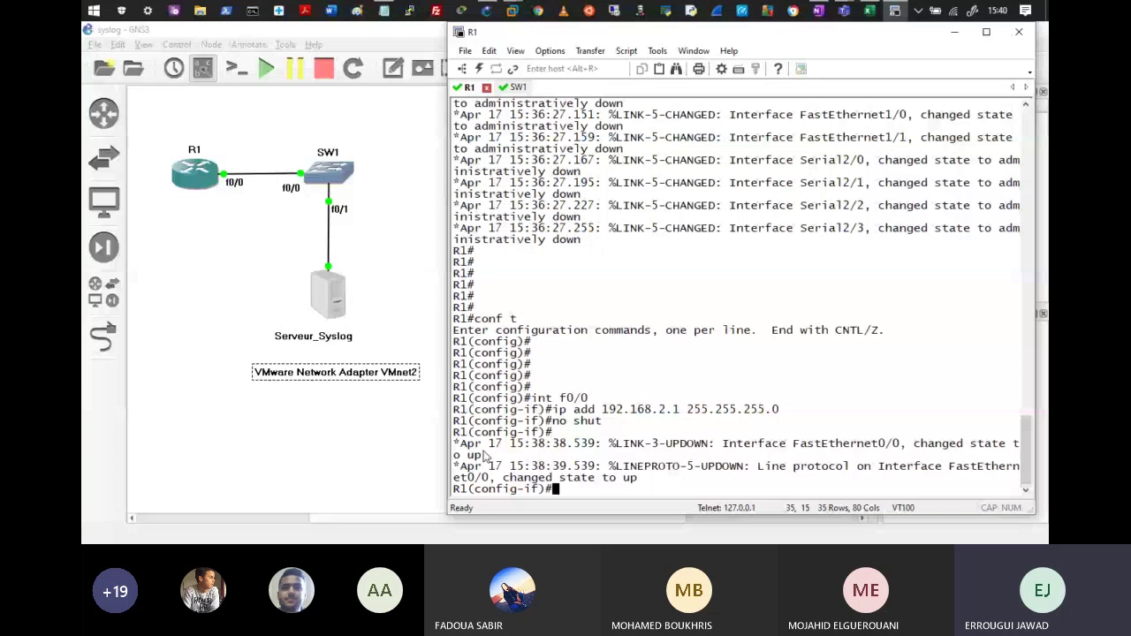
double_click(481, 448)
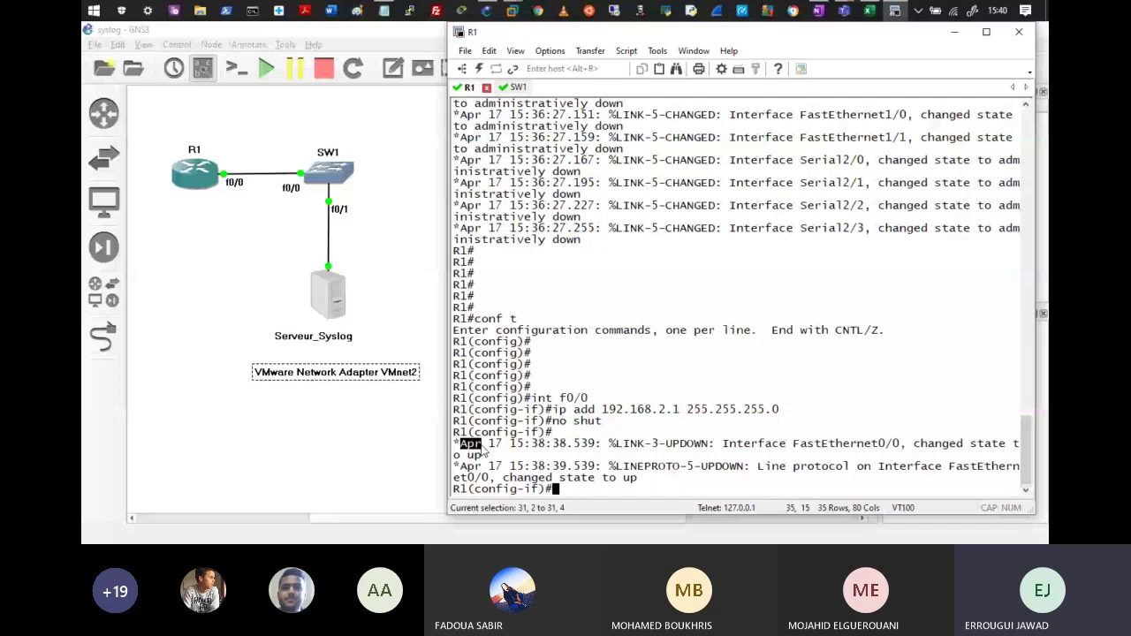
left_click_drag(511, 445, 554, 451)
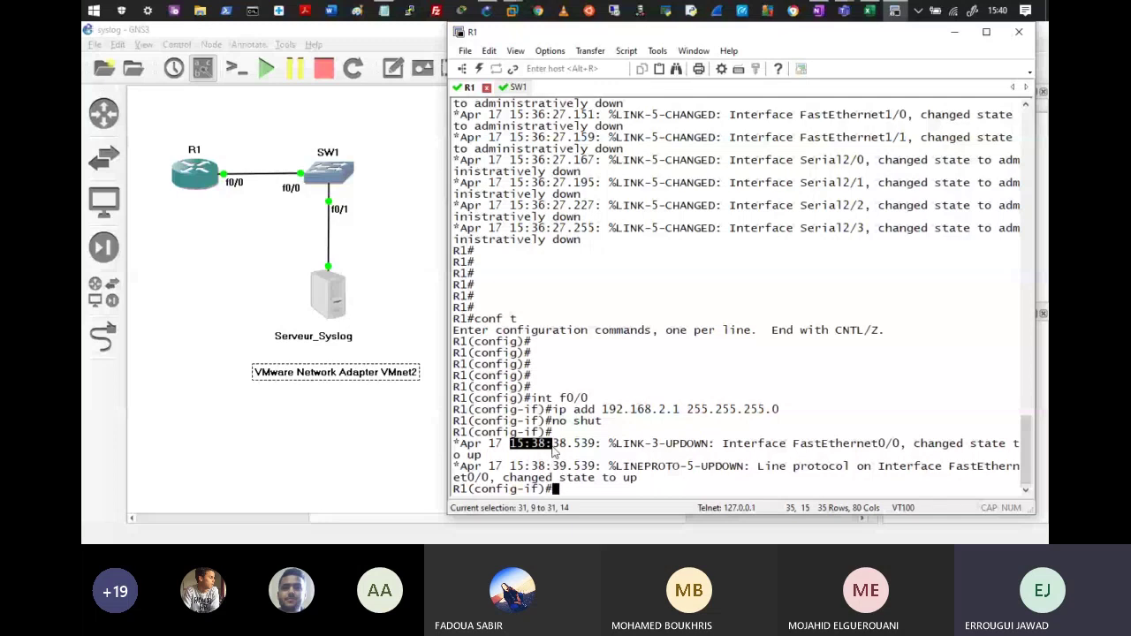
double_click(541, 447)
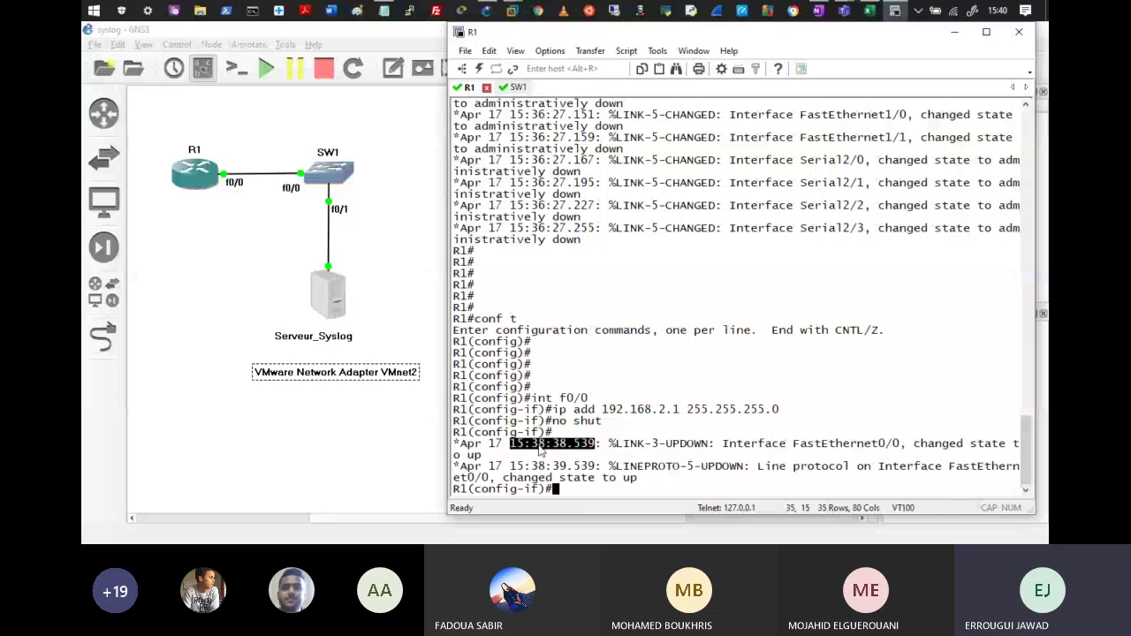
left_click_drag(574, 444, 595, 449)
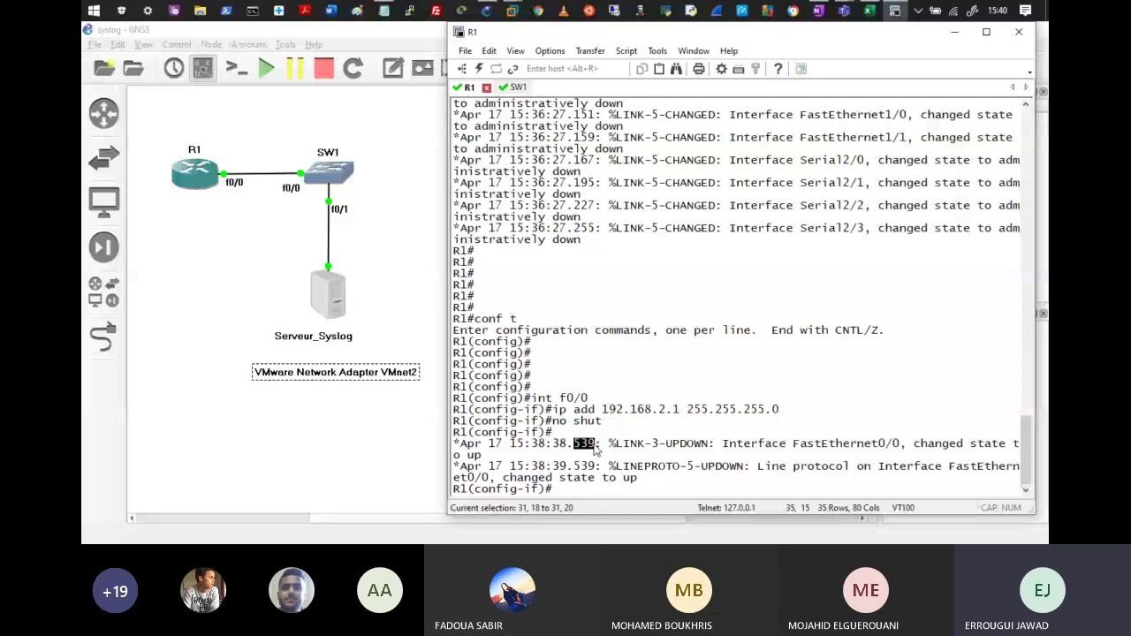
left_click_drag(617, 444, 631, 451)
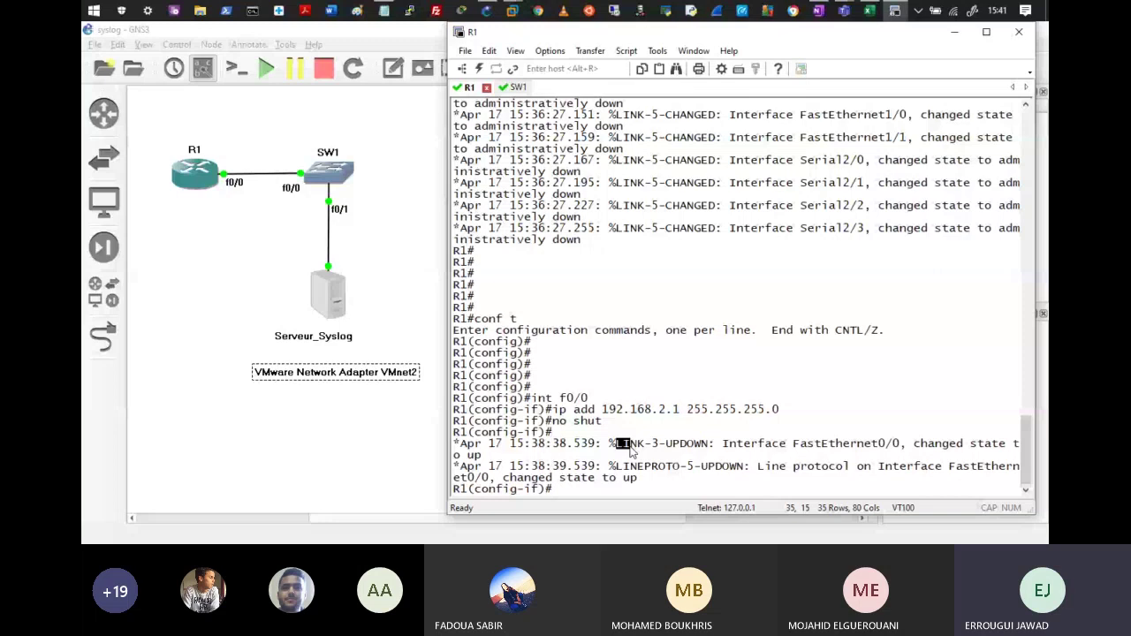
left_click_drag(630, 449, 647, 450)
left_click_drag(649, 446, 654, 446)
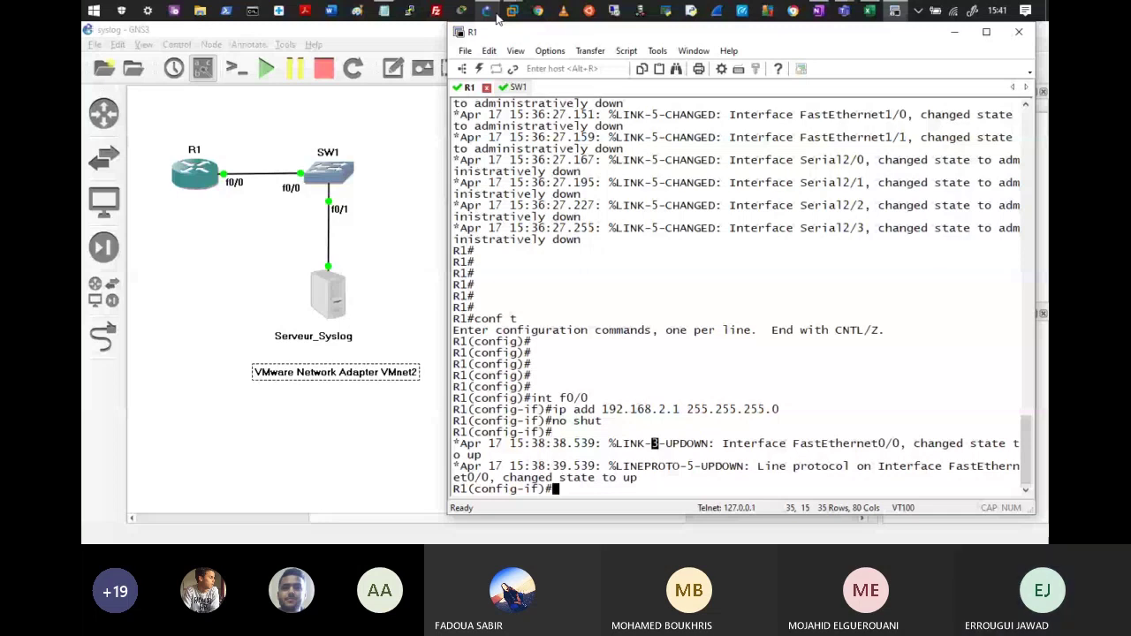
Step: Switch to the Syslog page in OneNote and examine the Codes de gravité table
key("alt+Tab")
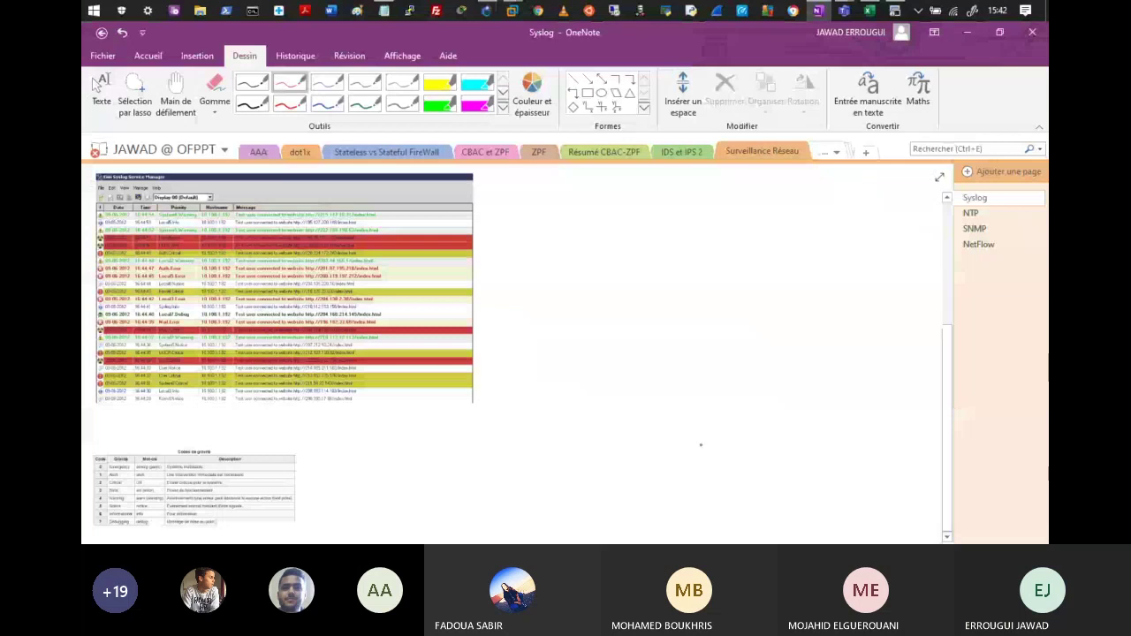
scroll(701, 444, "up", 2)
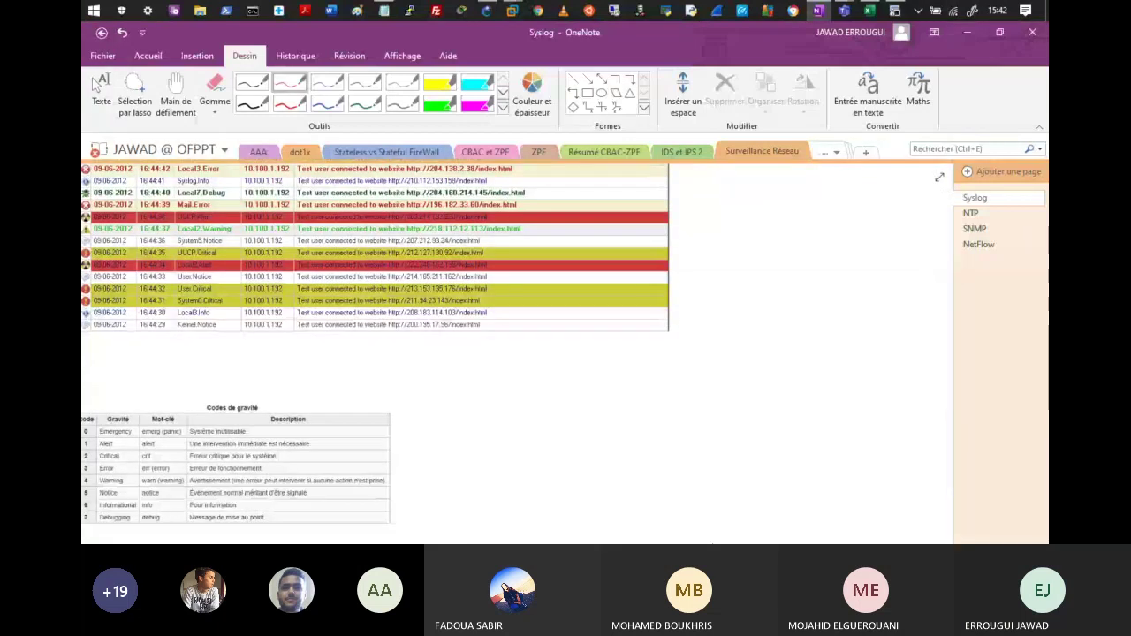
scroll(455, 492, "down", 3)
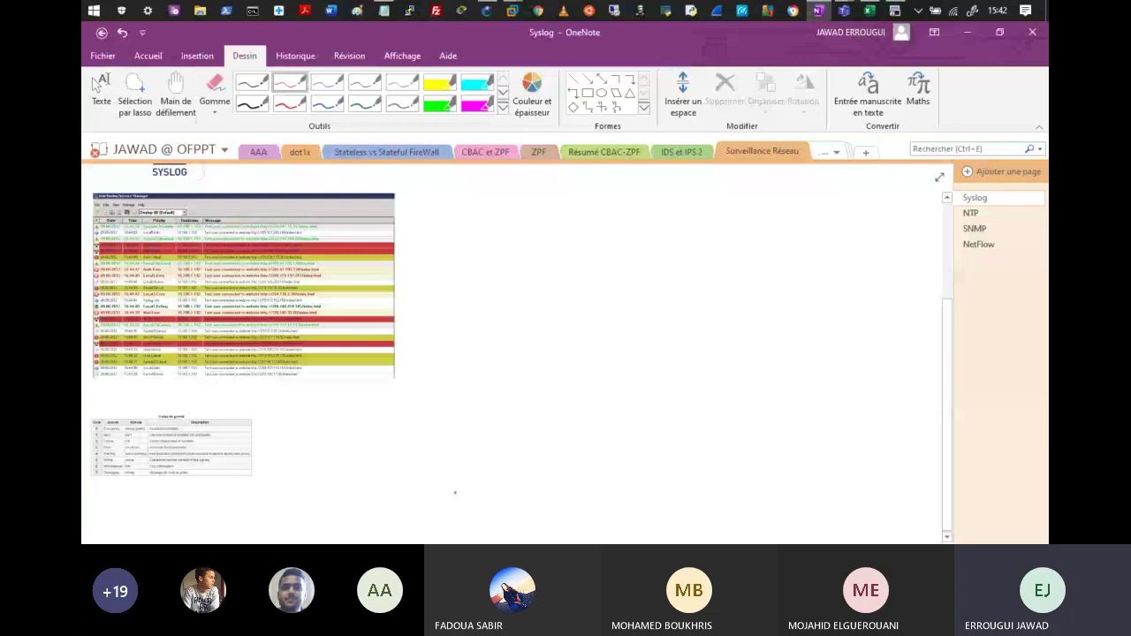
scroll(455, 493, "up", 3)
left_click_drag(410, 538, 107, 538)
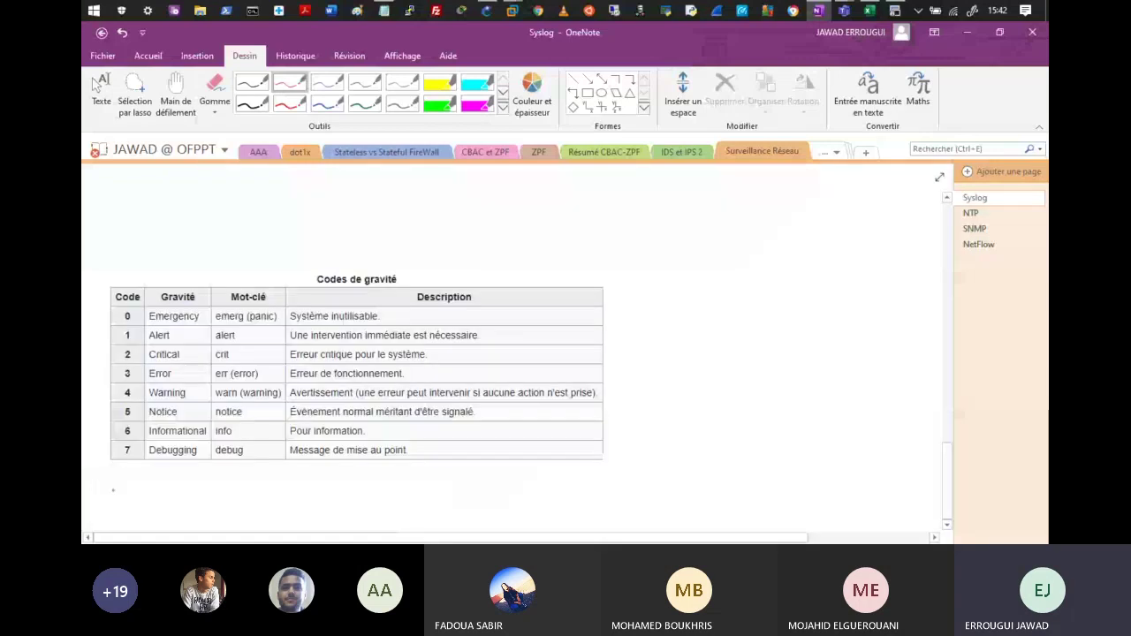
scroll(372, 315, "up", 2)
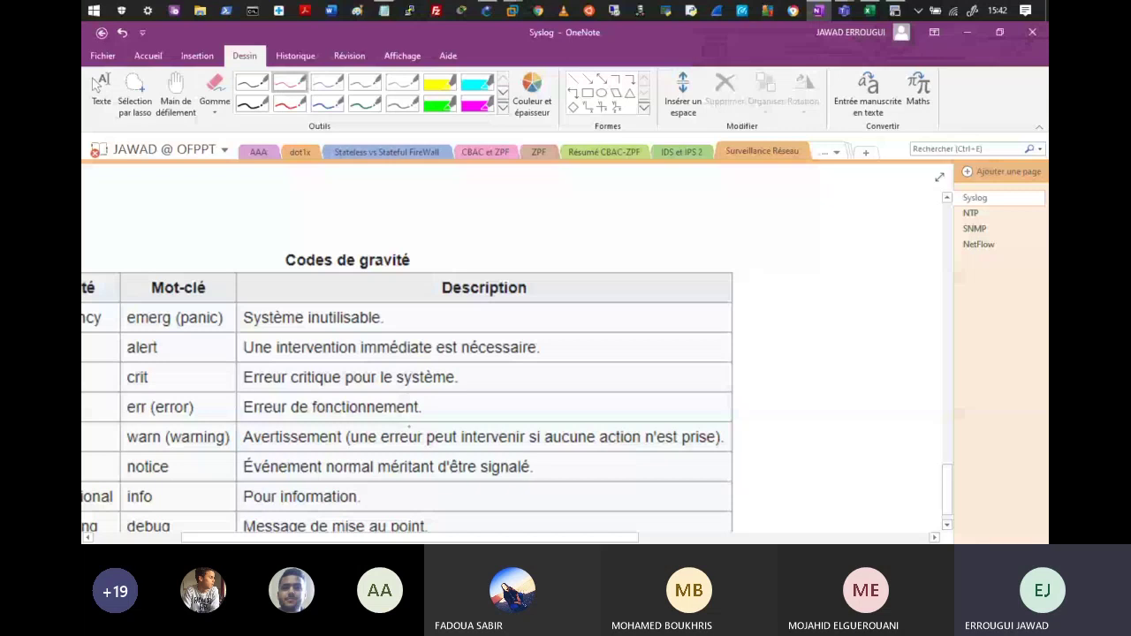
scroll(512, 380, "left", 3)
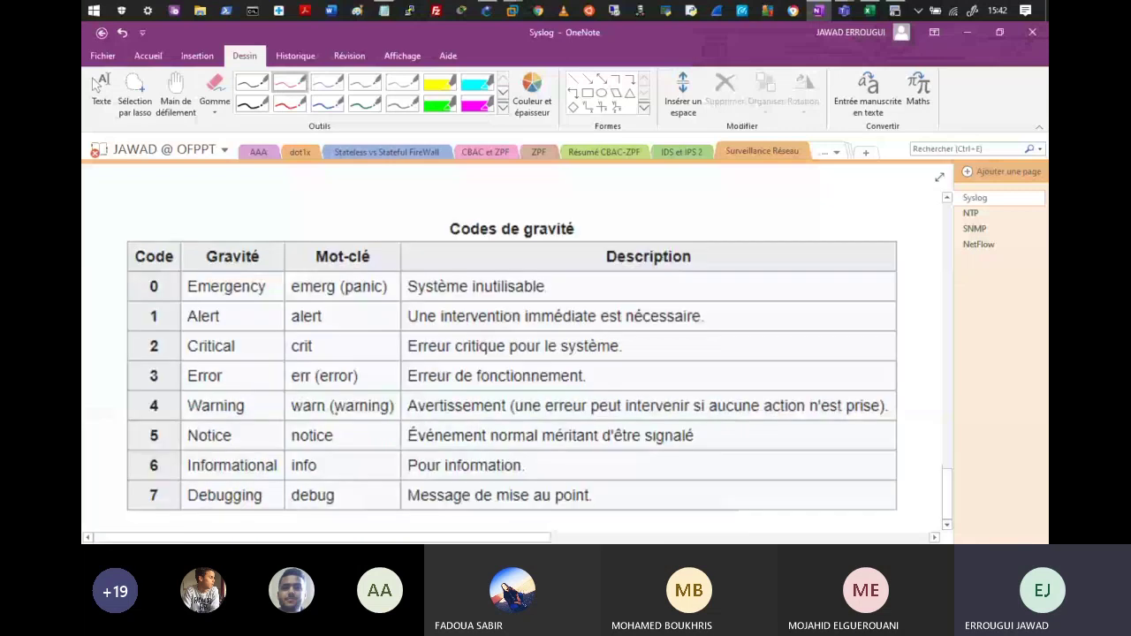